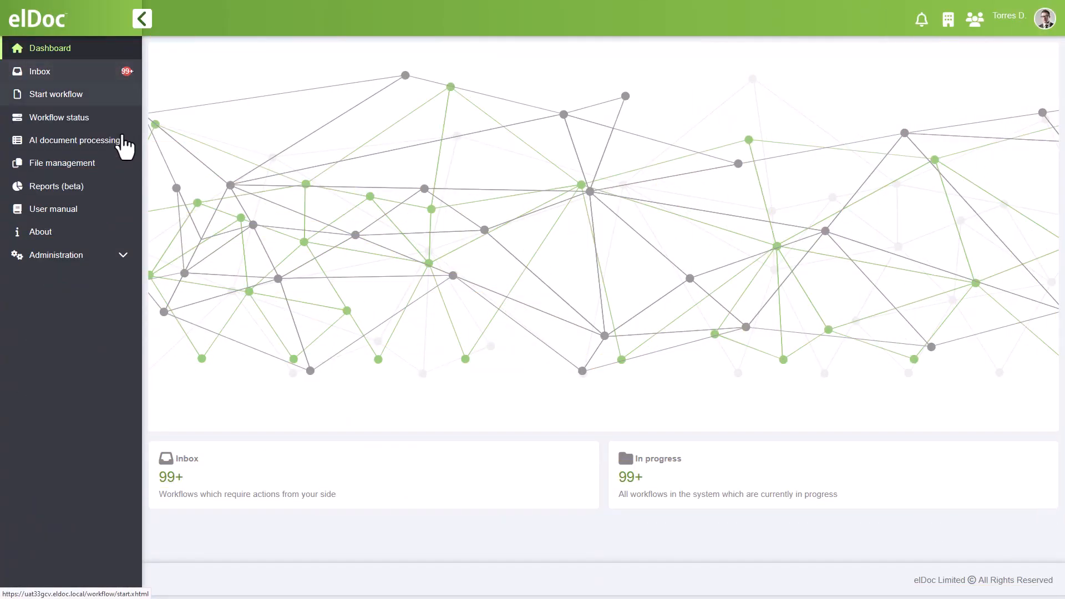
# Create a new recognition rule under the administration section using Invoice14 from the Invoices folder as its sample file
pyautogui.click(121, 256)
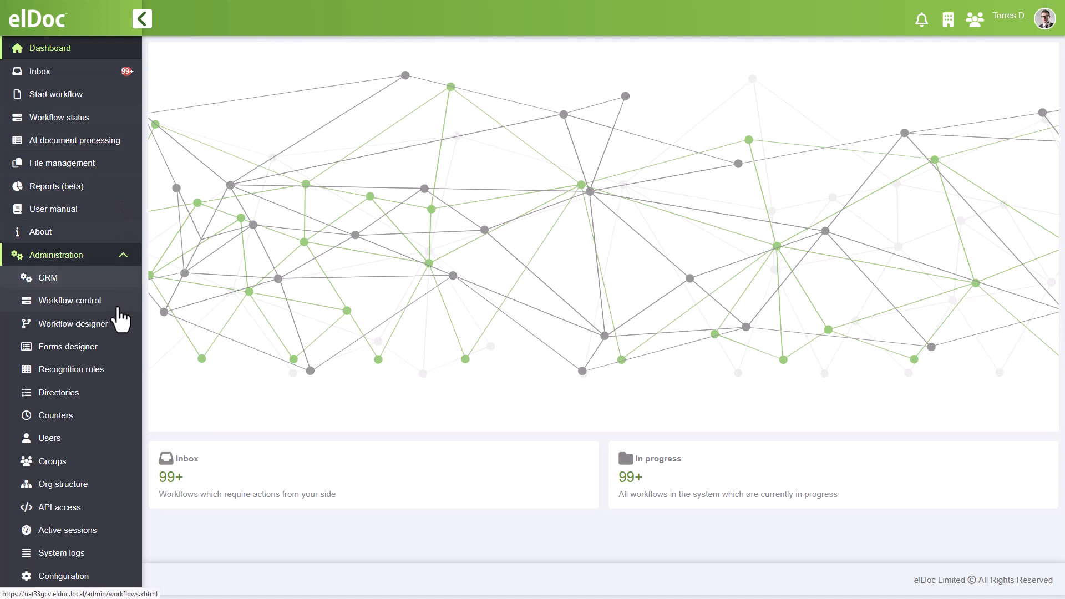
pyautogui.click(118, 369)
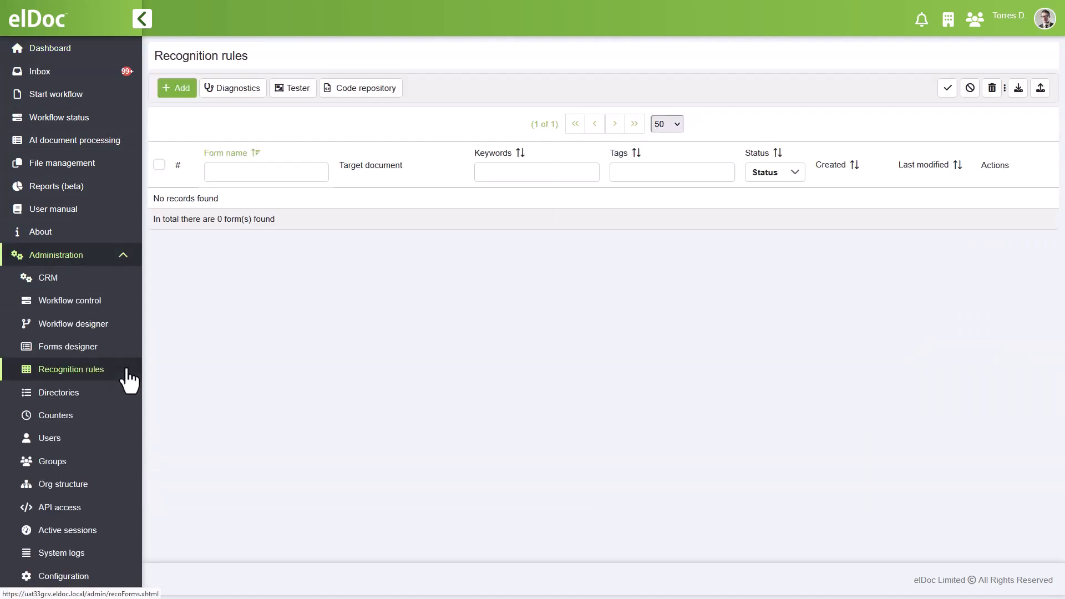
pyautogui.click(175, 88)
pyautogui.click(563, 146)
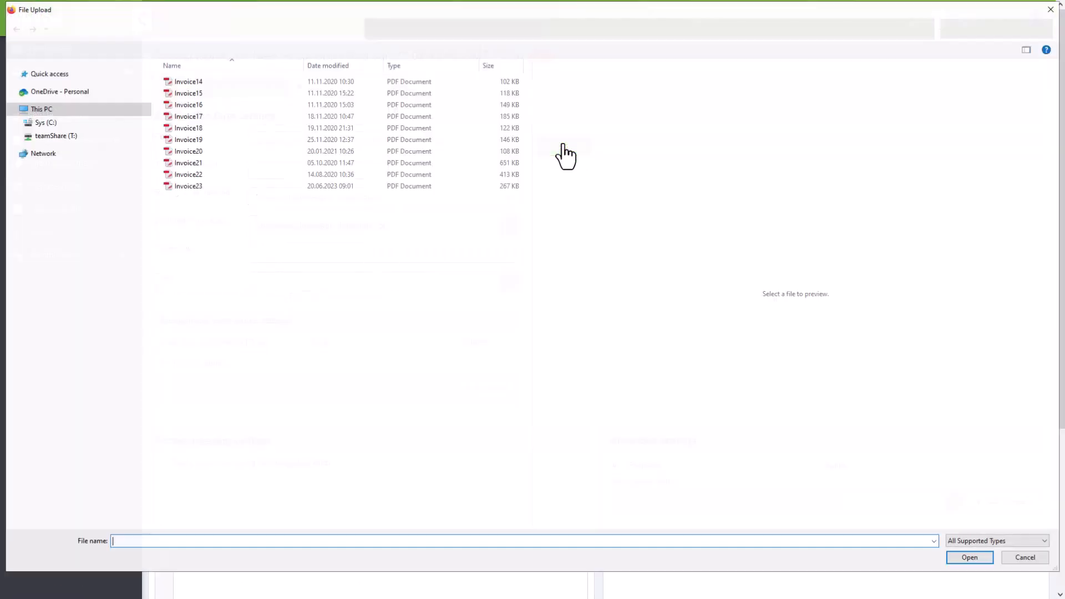
pyautogui.click(506, 84)
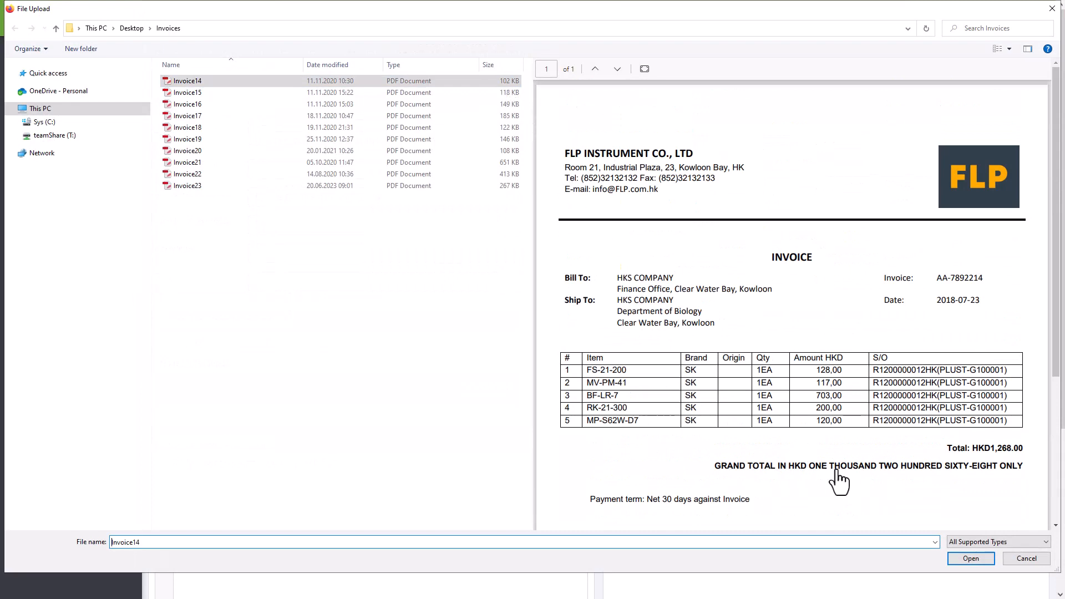
pyautogui.click(968, 559)
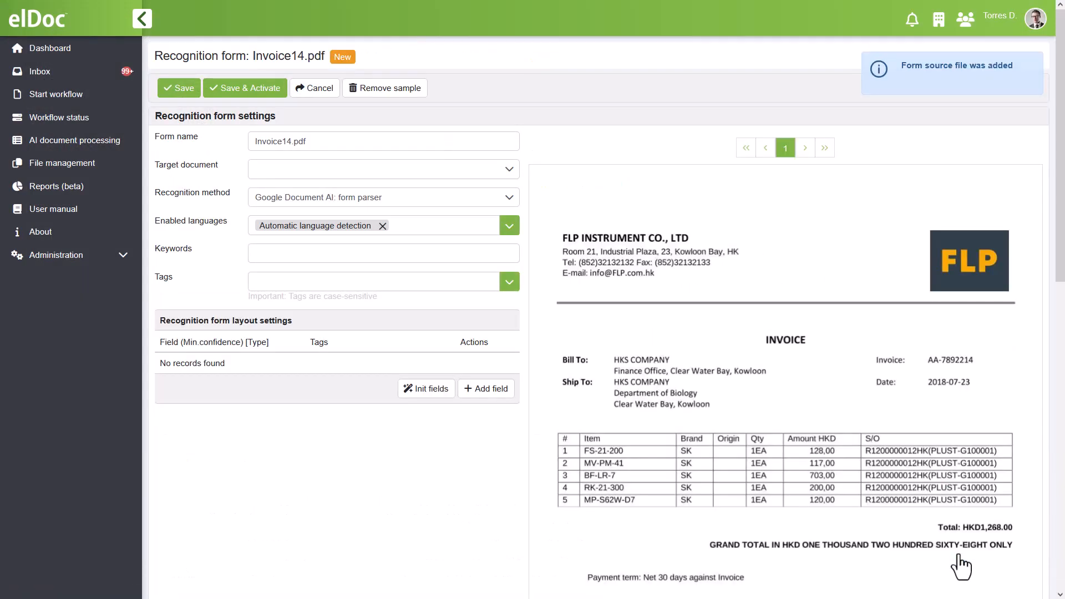
pyautogui.scroll(-5, 958, 557)
pyautogui.scroll(5, 958, 556)
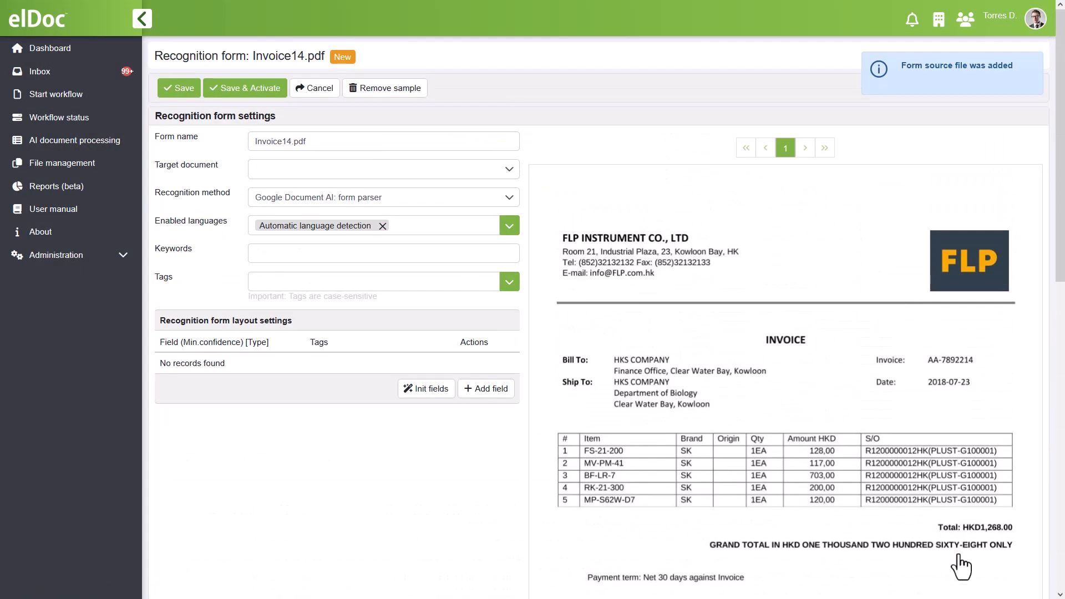
# Set the recognition method to Google Document AI: invoice parser and initialise the form's fields automatically
pyautogui.click(509, 200)
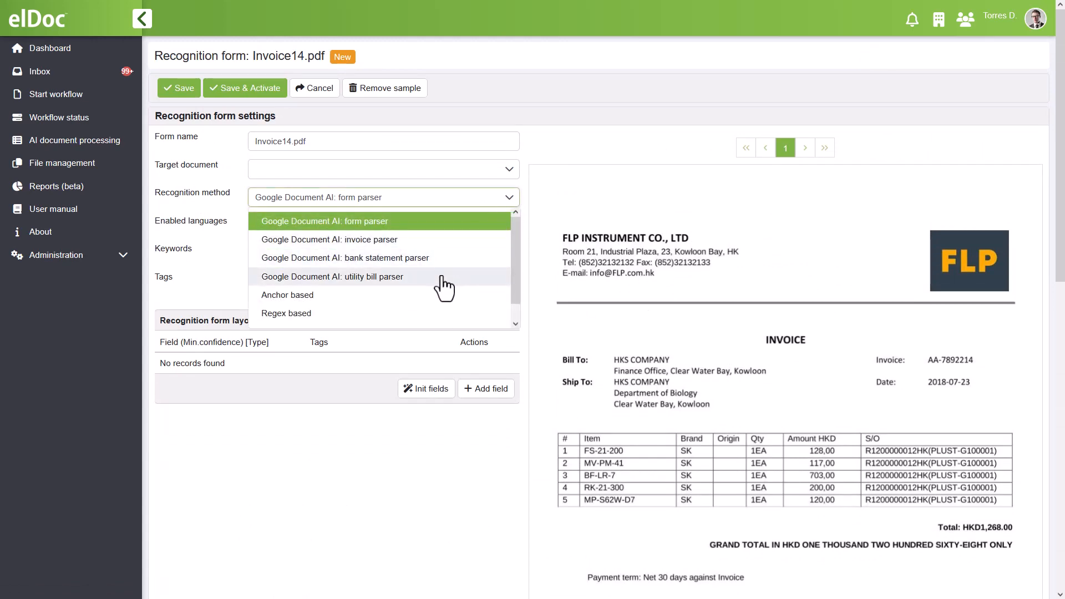
pyautogui.scroll(-1, 410, 315)
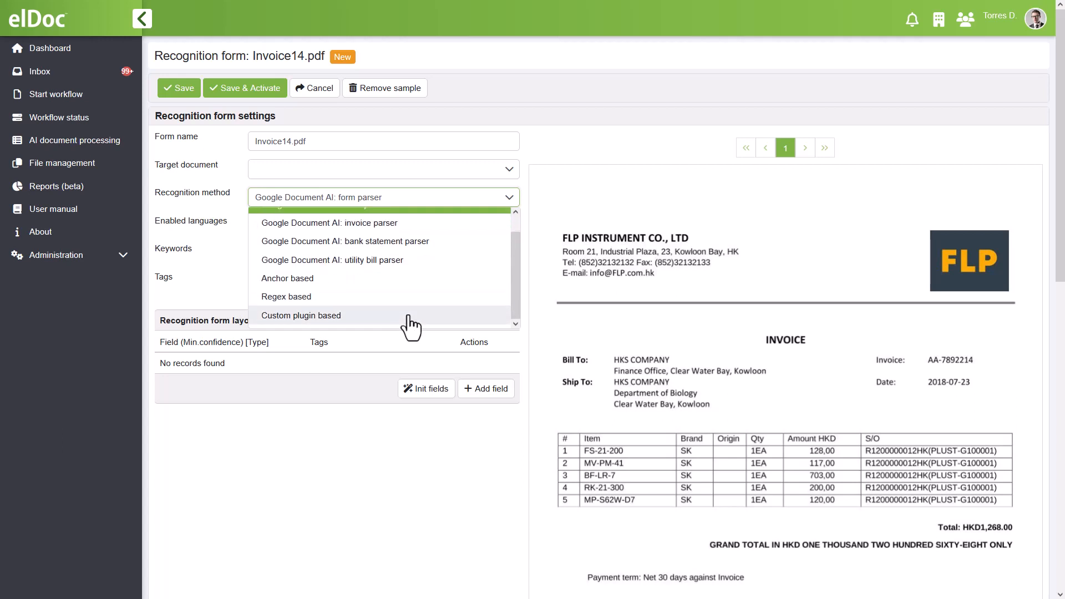
pyautogui.scroll(1, 411, 317)
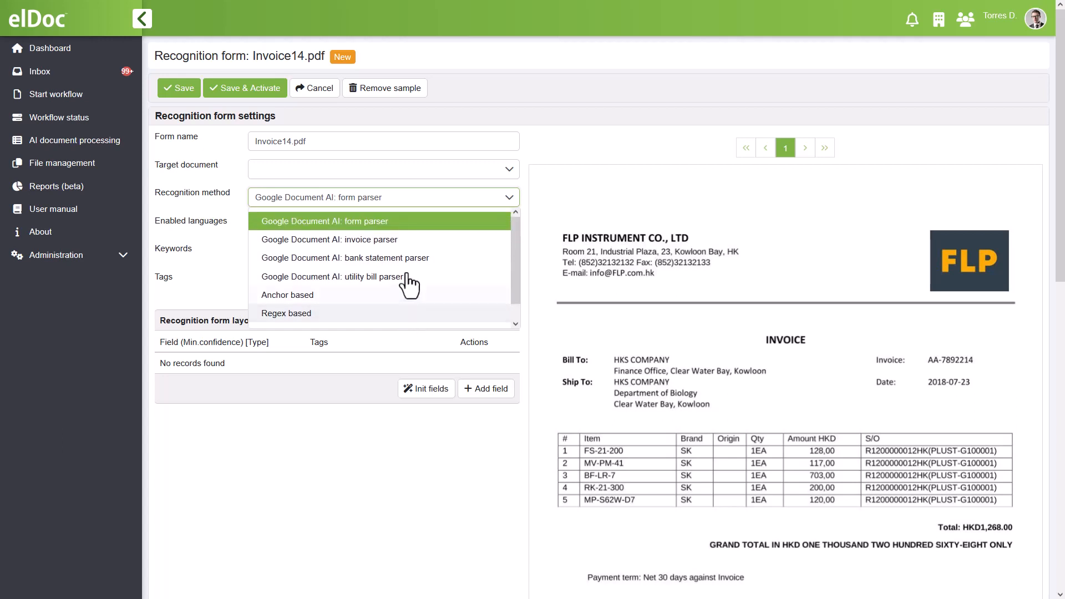
pyautogui.click(401, 246)
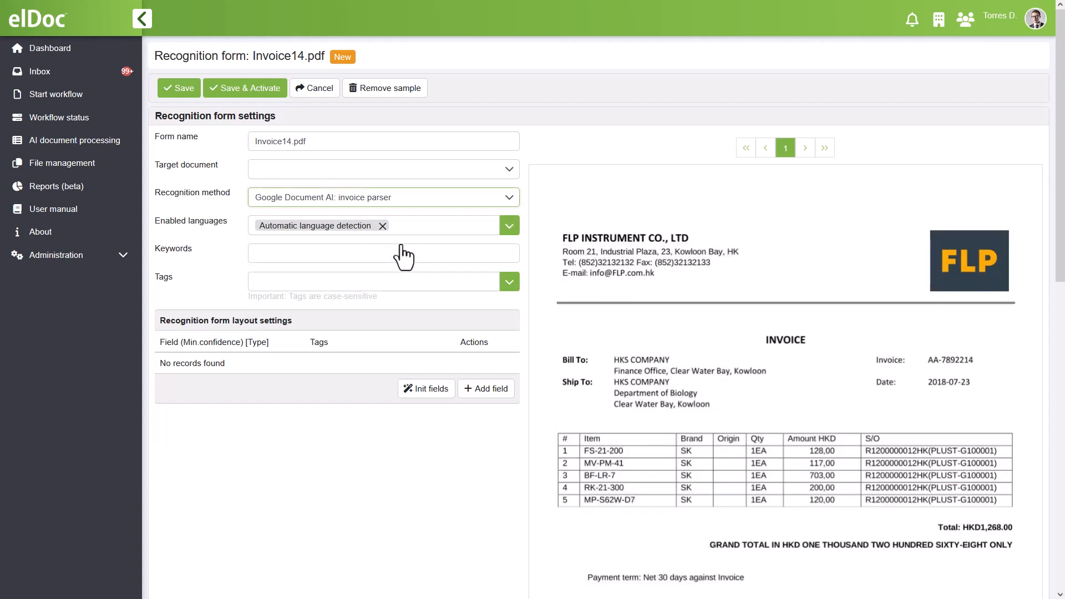
pyautogui.click(432, 391)
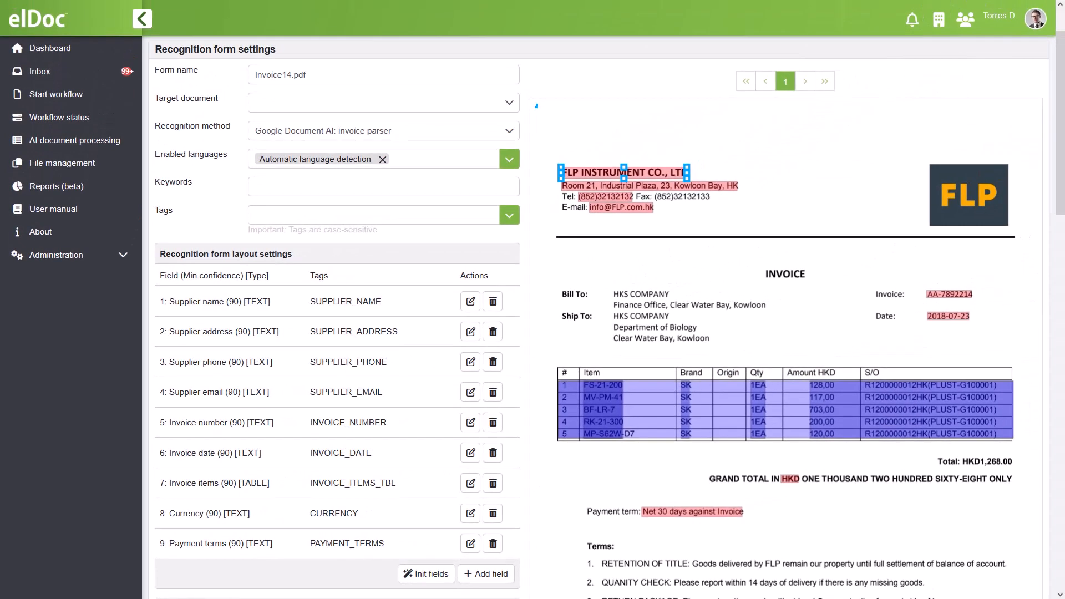
# Add a text field, fitting its value region over the two-line Bill To address and its anchor over the "Bill To:" label
pyautogui.scroll(2, 599, 316)
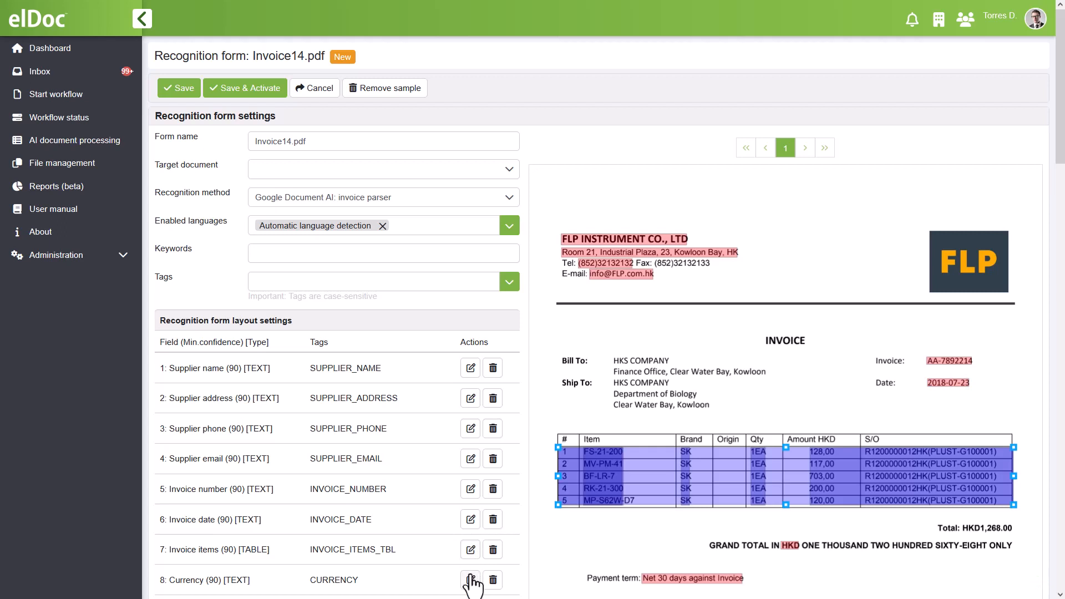
pyautogui.scroll(-1, 474, 571)
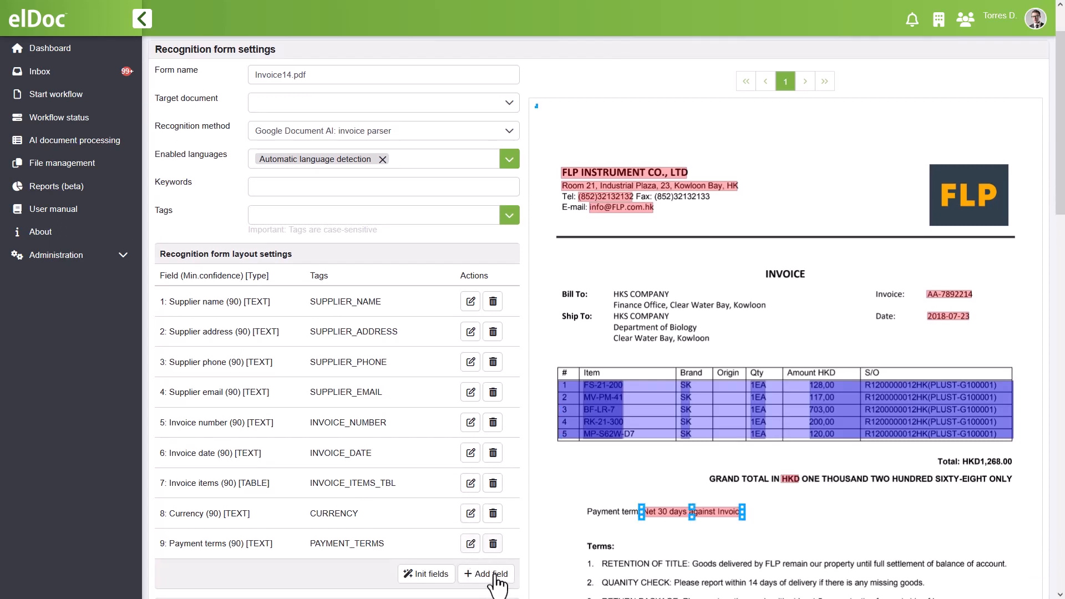
pyautogui.click(495, 574)
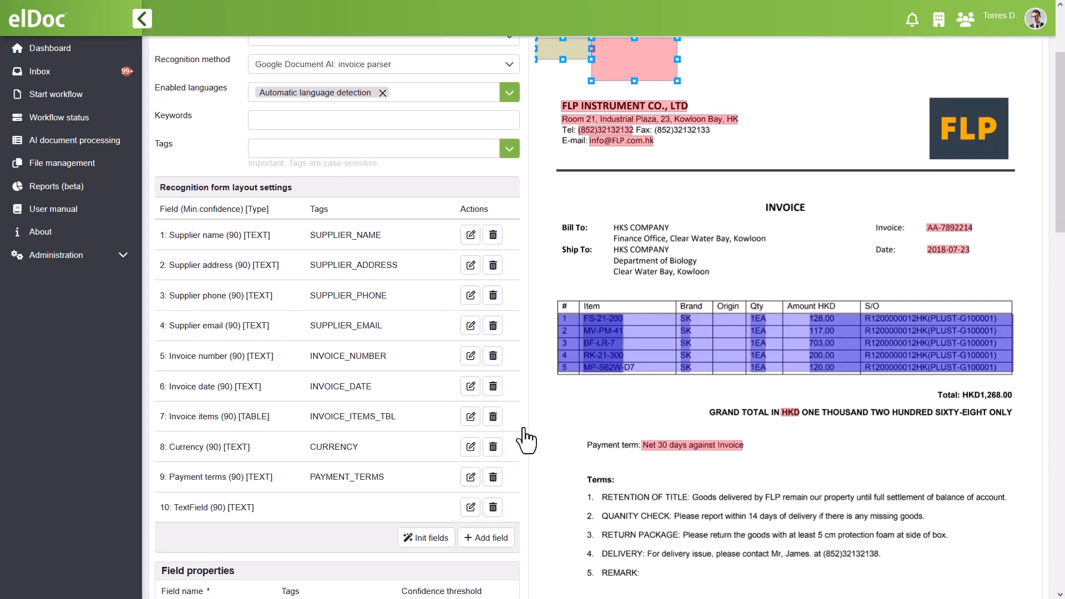
pyautogui.scroll(2, 460, 436)
pyautogui.moveTo(632, 192); pyautogui.dragTo(775, 355)
pyautogui.moveTo(693, 335); pyautogui.dragTo(693, 351)
pyautogui.moveTo(569, 188); pyautogui.dragTo(567, 369)
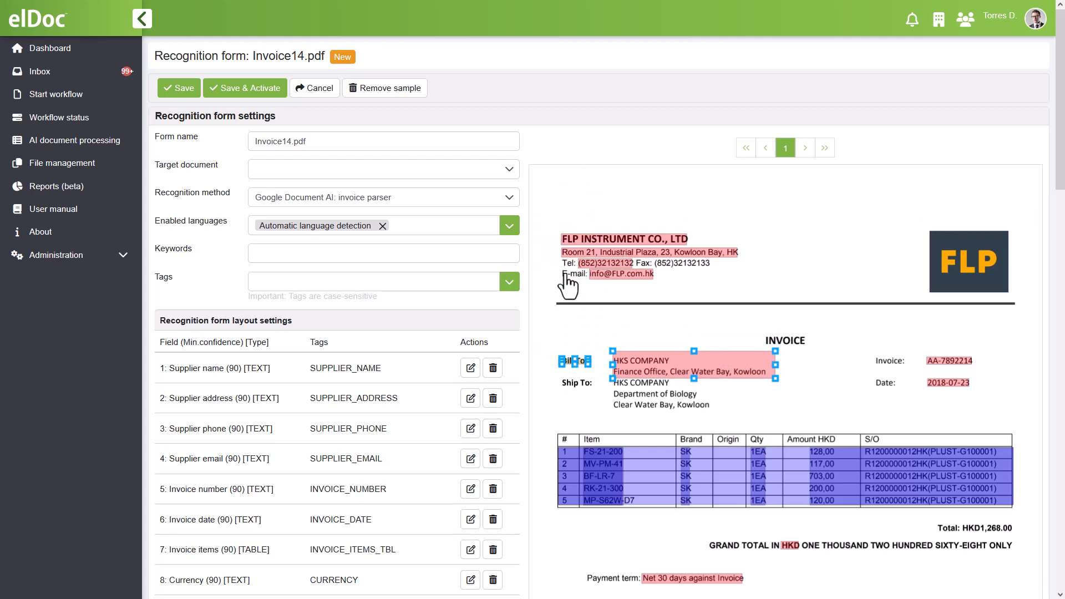
# Name the new field "Bill To:", give it the tag BILL_TO and apply the field properties
pyautogui.scroll(-5, 568, 286)
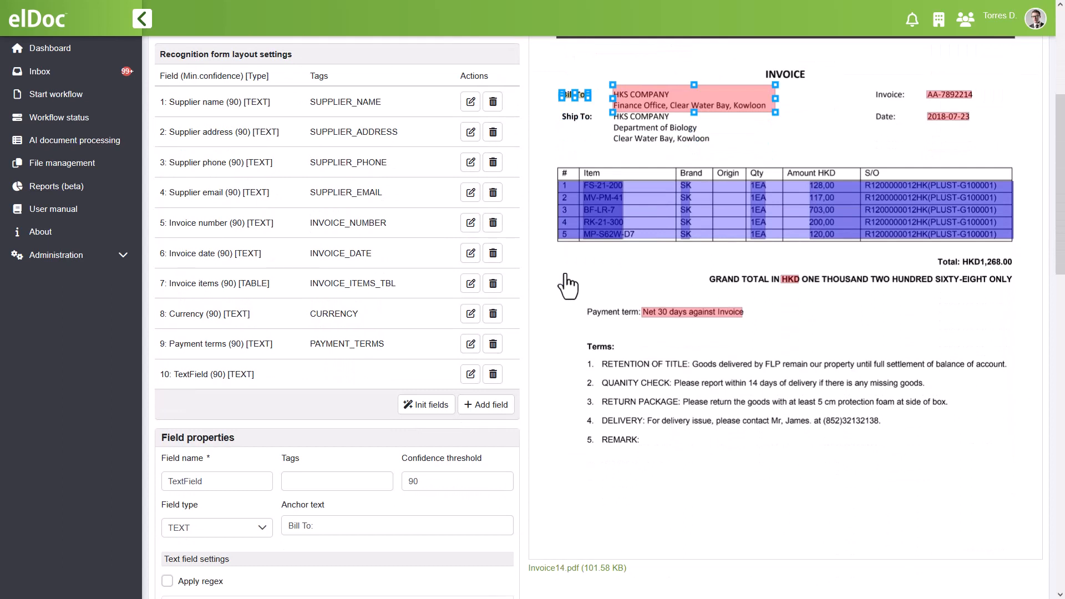
pyautogui.moveTo(184, 481); pyautogui.dragTo(207, 498)
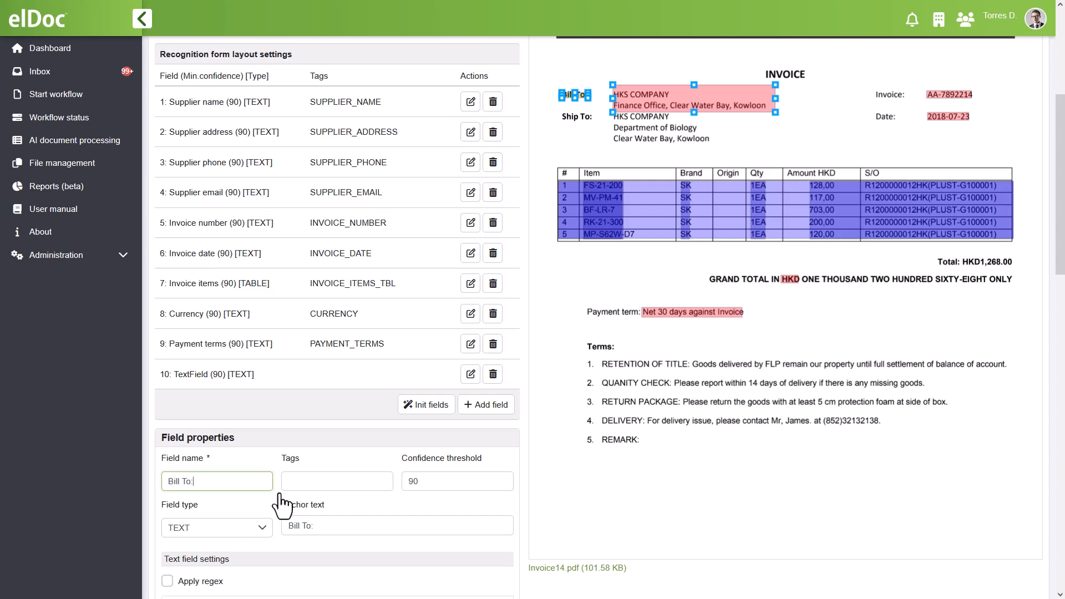
pyautogui.press('Tab')
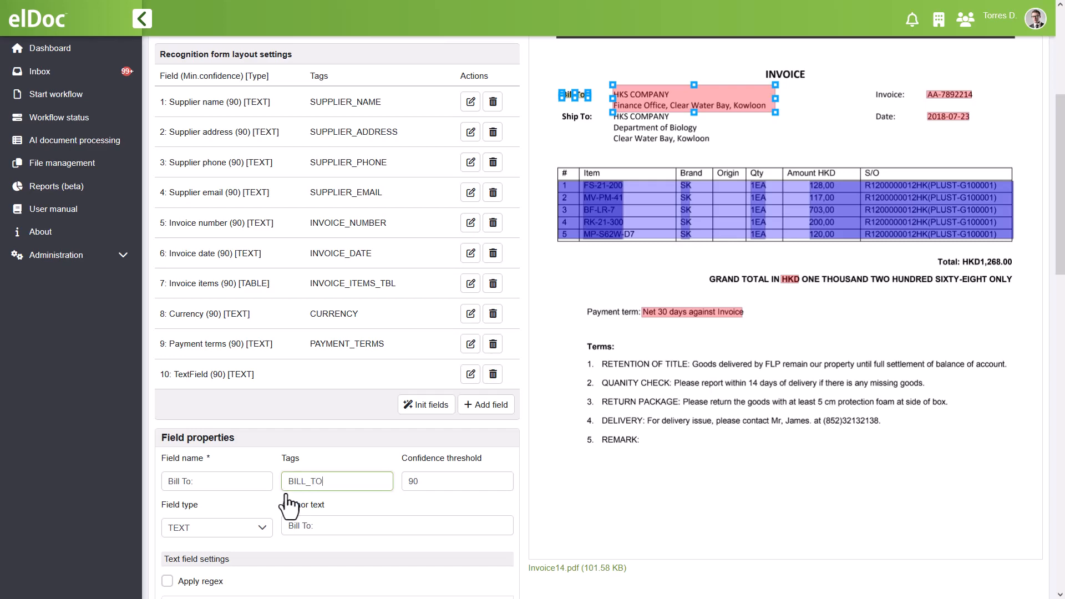
pyautogui.write('BILL_TO')
pyautogui.scroll(-5, 473, 571)
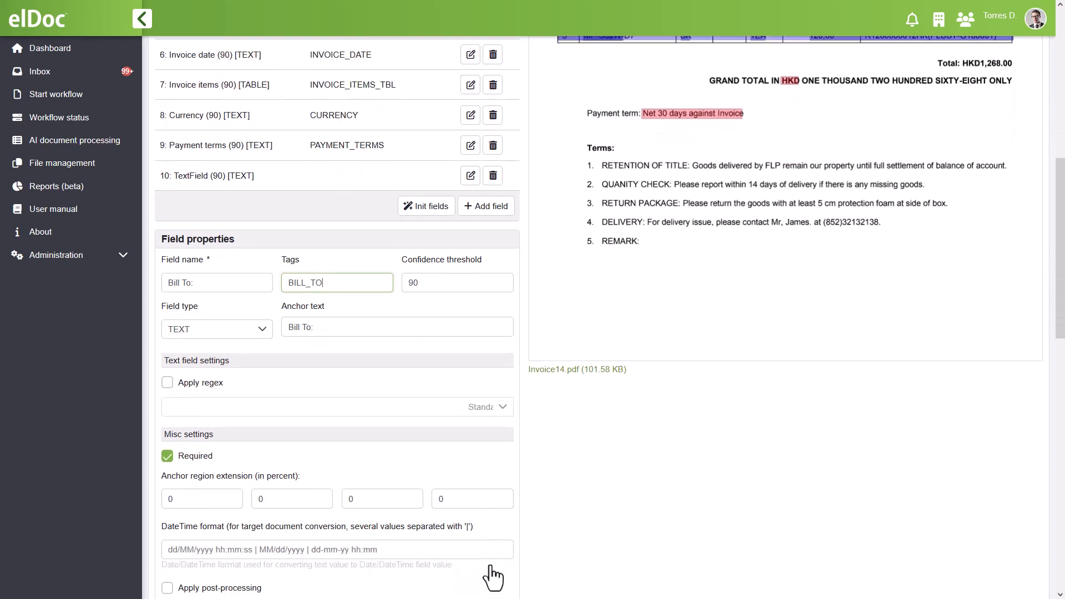
pyautogui.scroll(-6, 492, 576)
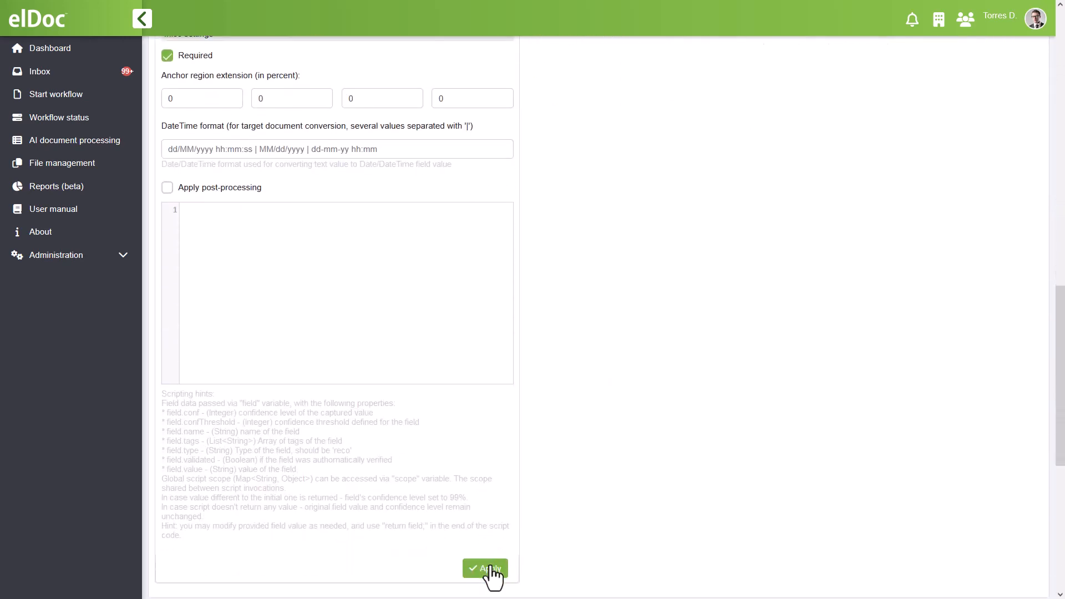
pyautogui.click(485, 568)
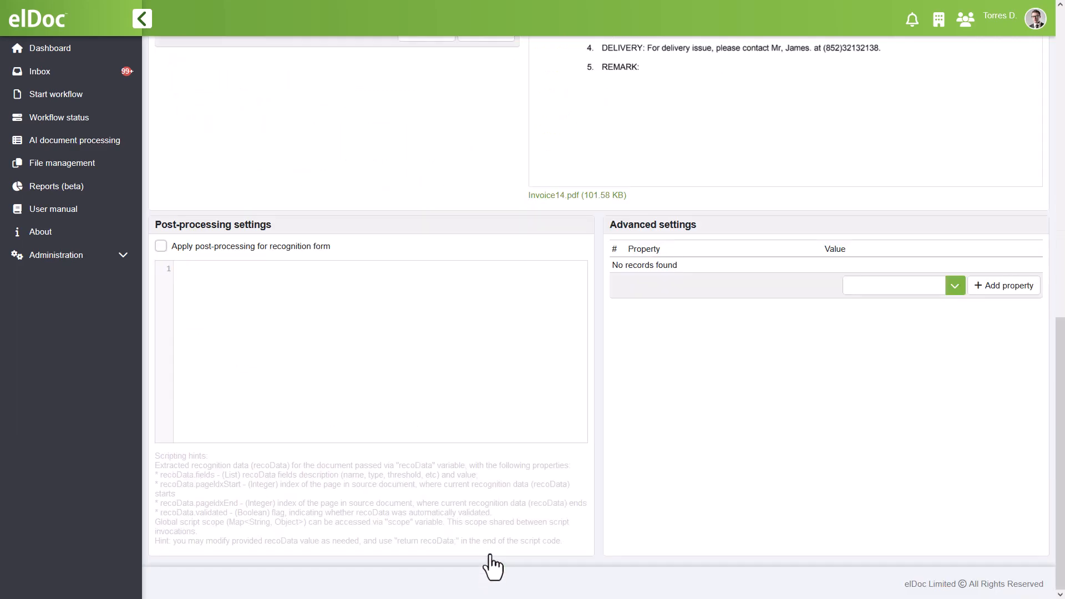
# Add another text field, fitting its value region over the Ship To address and its anchor over the "Ship To" label
pyautogui.scroll(7, 489, 546)
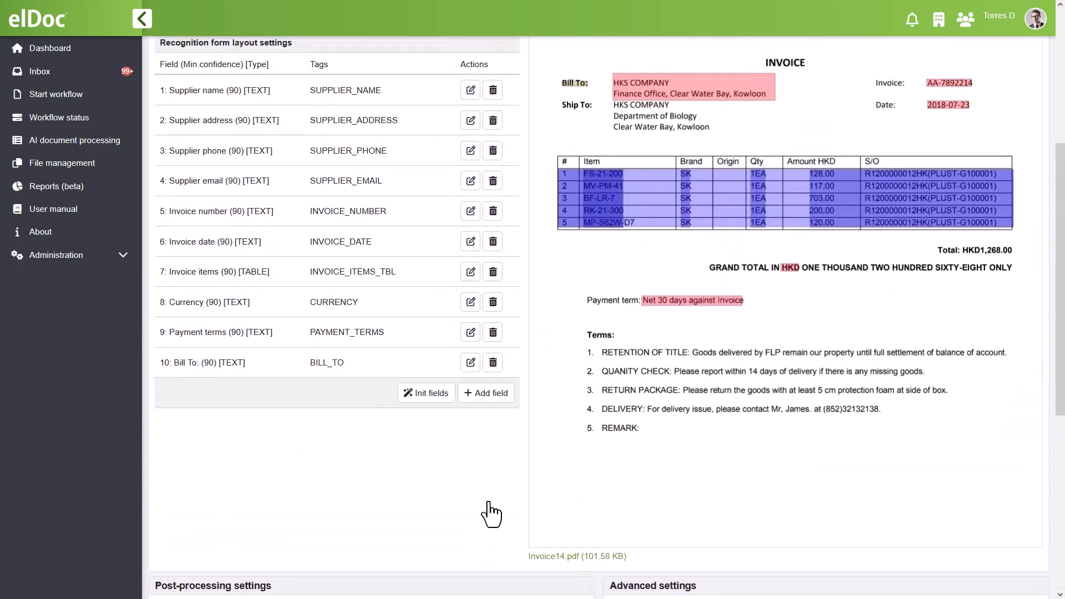
pyautogui.scroll(1, 491, 515)
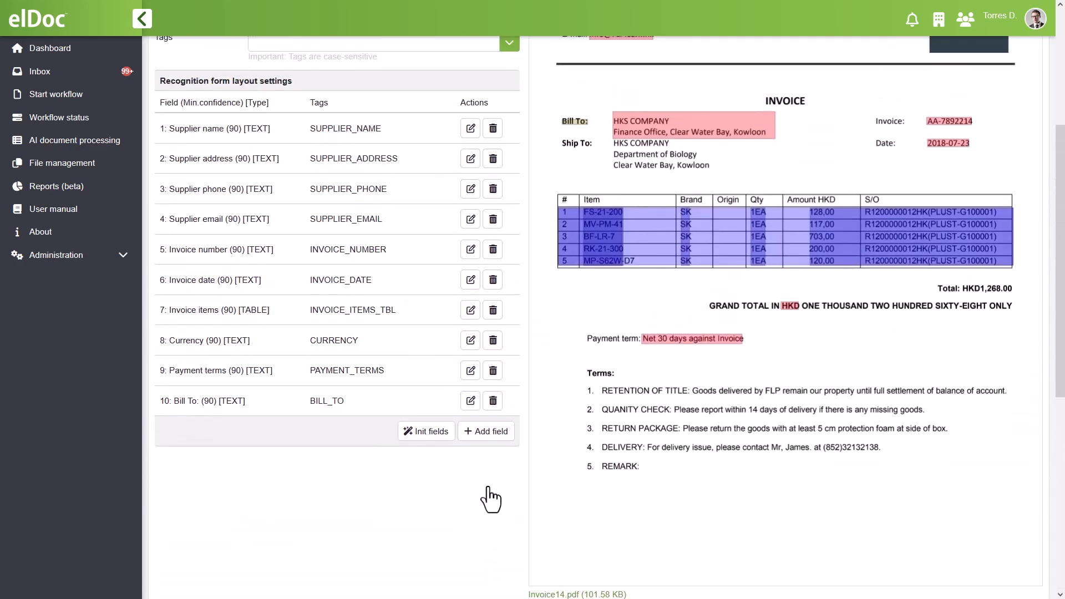
pyautogui.click(488, 438)
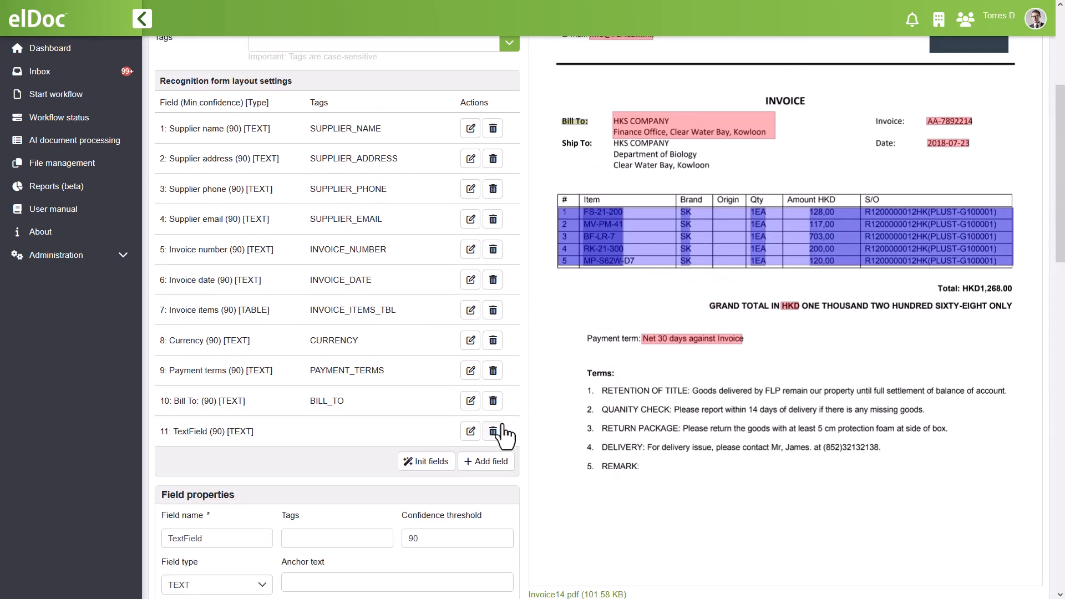
pyautogui.scroll(2, 539, 333)
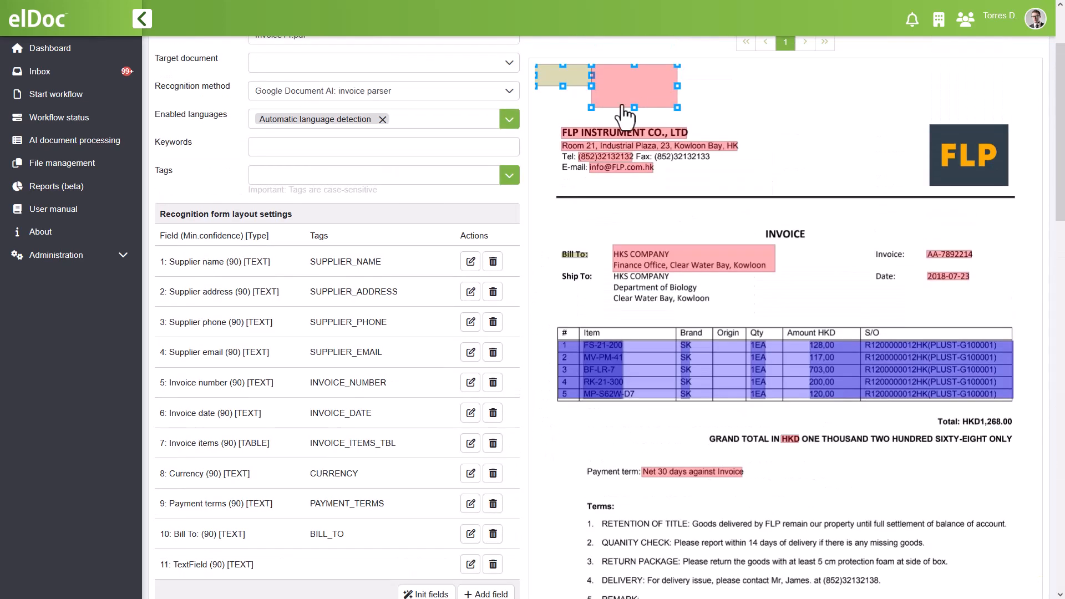
pyautogui.moveTo(631, 94); pyautogui.dragTo(777, 293)
pyautogui.moveTo(563, 78); pyautogui.dragTo(561, 276)
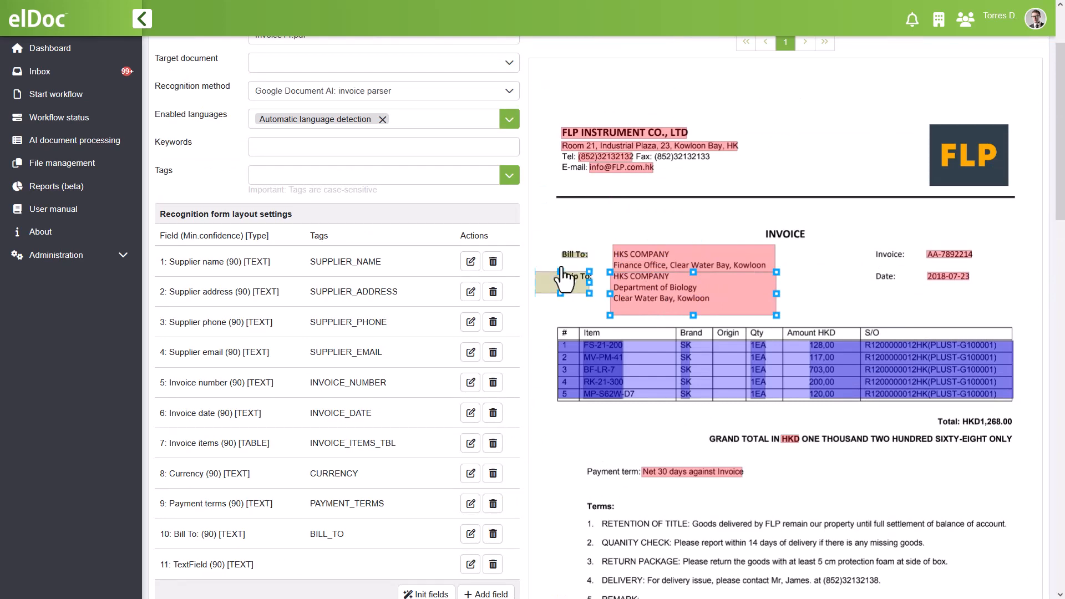
# Name the added field "Ship To:", give it the tag SHIP_TO and apply the field properties
pyautogui.scroll(-2, 271, 389)
pyautogui.scroll(-2, 272, 388)
pyautogui.doubleClick(166, 407)
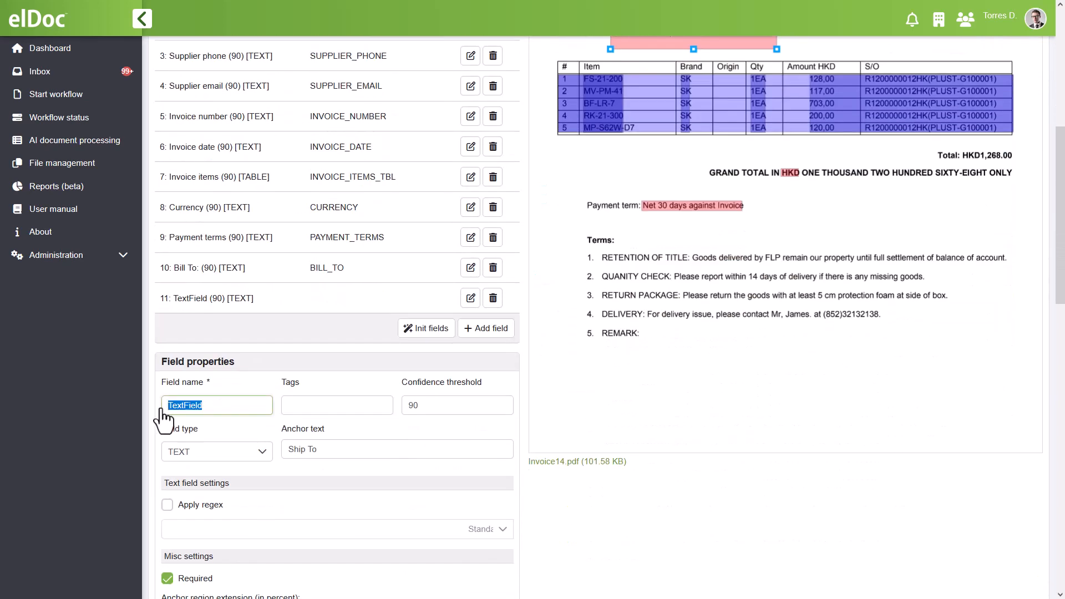
pyautogui.write('Ship To:')
pyautogui.click(349, 406)
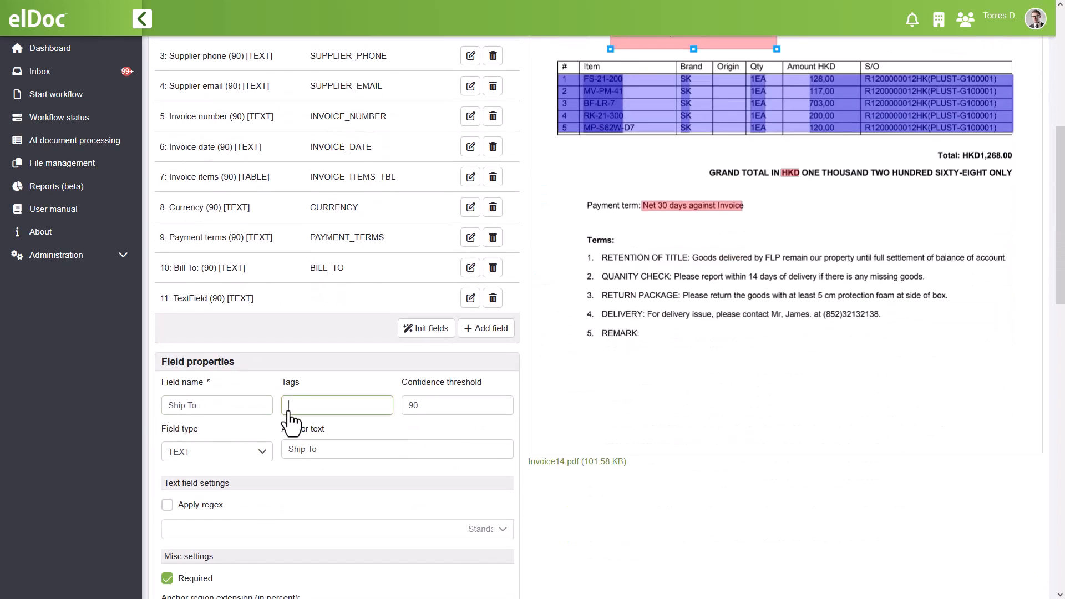
pyautogui.write('SHIP_TO')
pyautogui.scroll(-10, 333, 422)
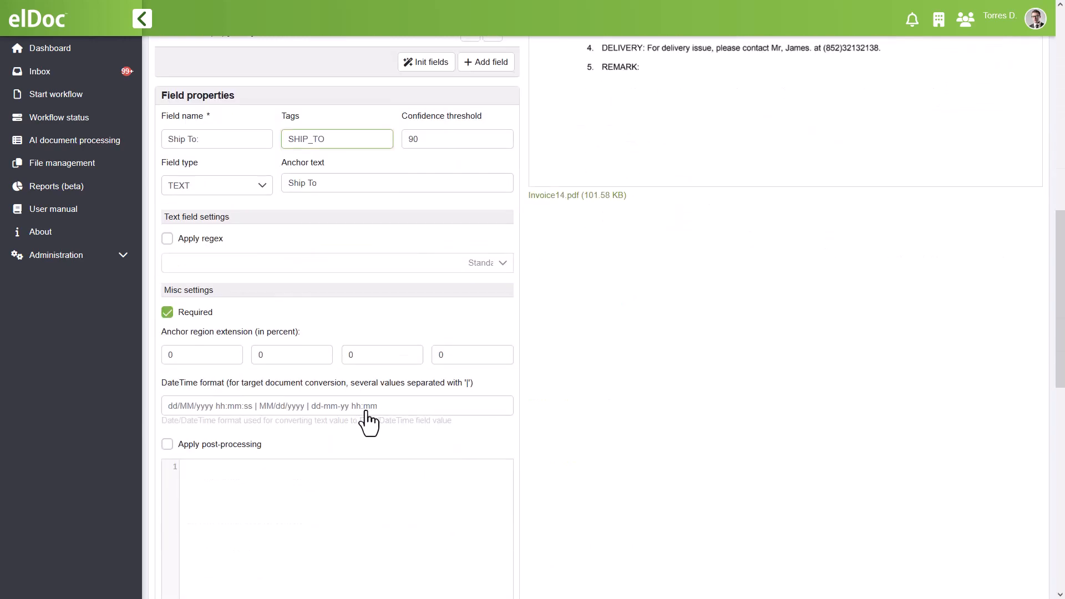
pyautogui.click(488, 559)
# Add the keywords FLP and Instrument to the recognition form, then save and activate it
pyautogui.scroll(9, 599, 316)
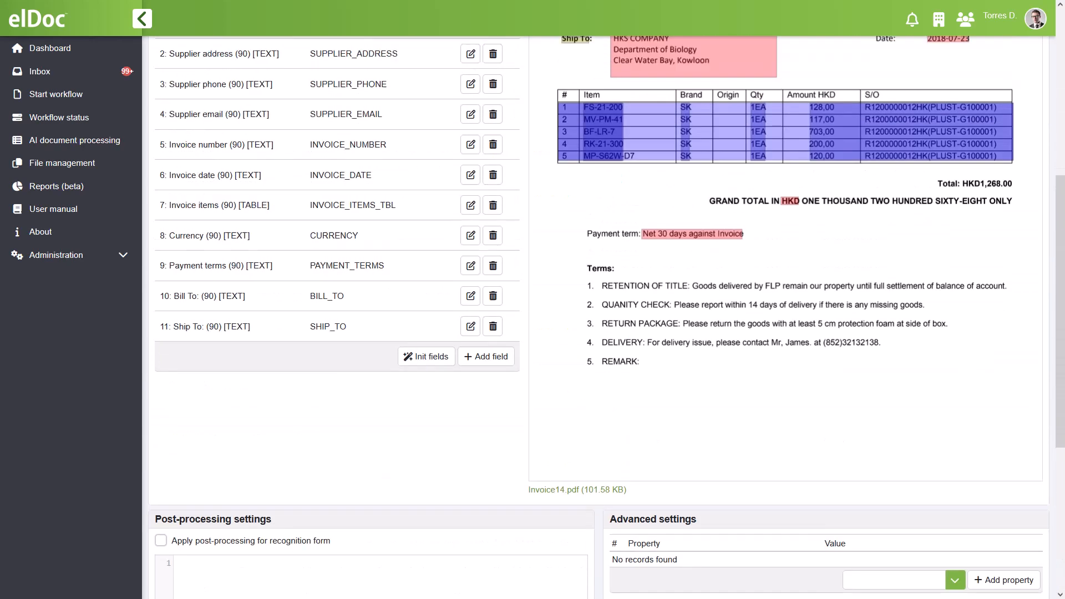
pyautogui.scroll(1, 606, 305)
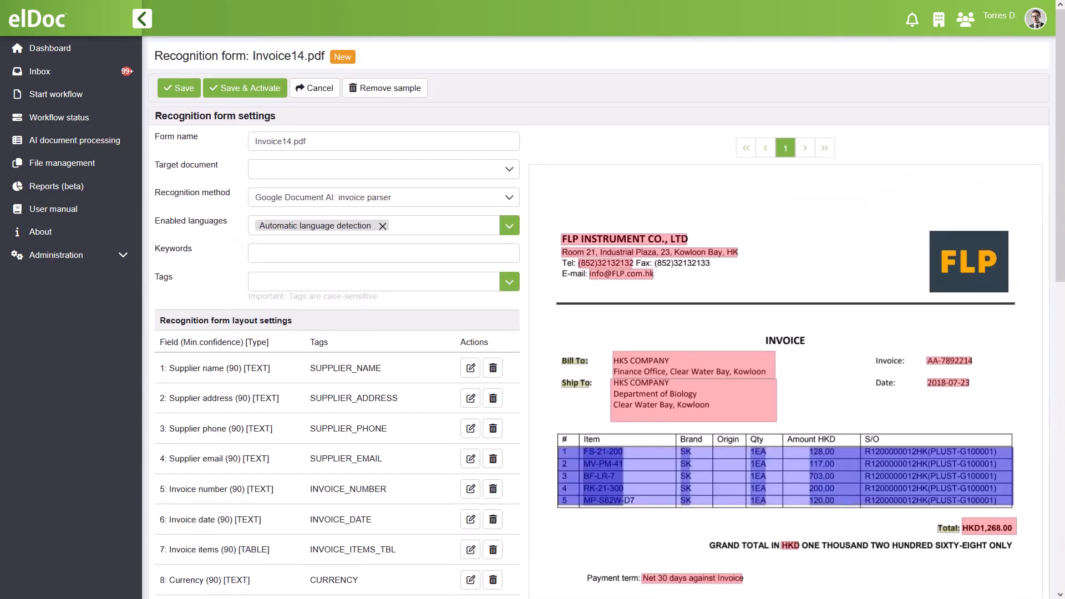
pyautogui.click(335, 261)
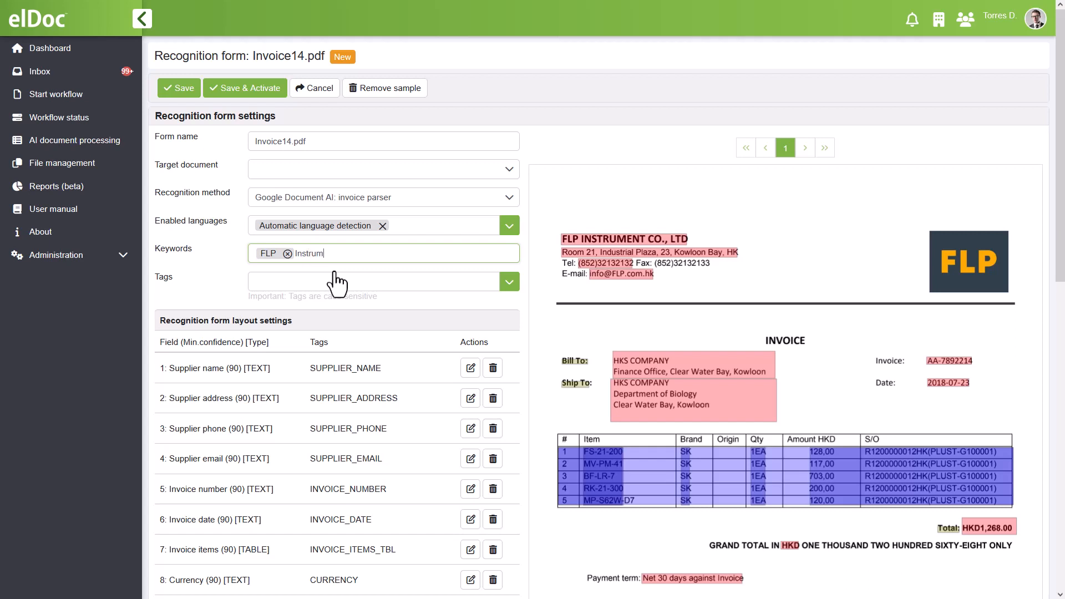
pyautogui.press('Return')
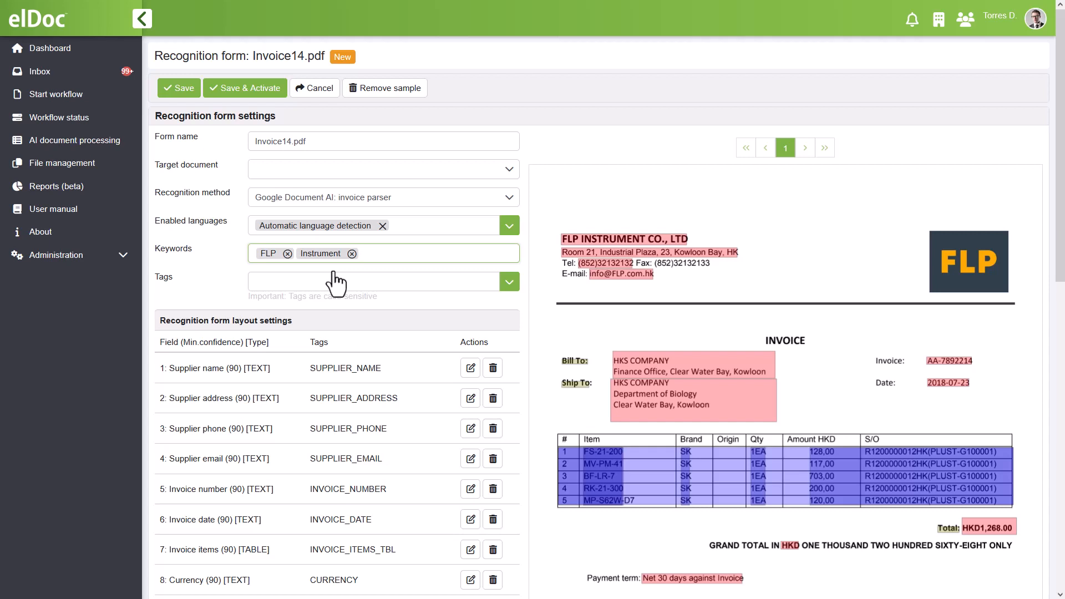
pyautogui.click(236, 105)
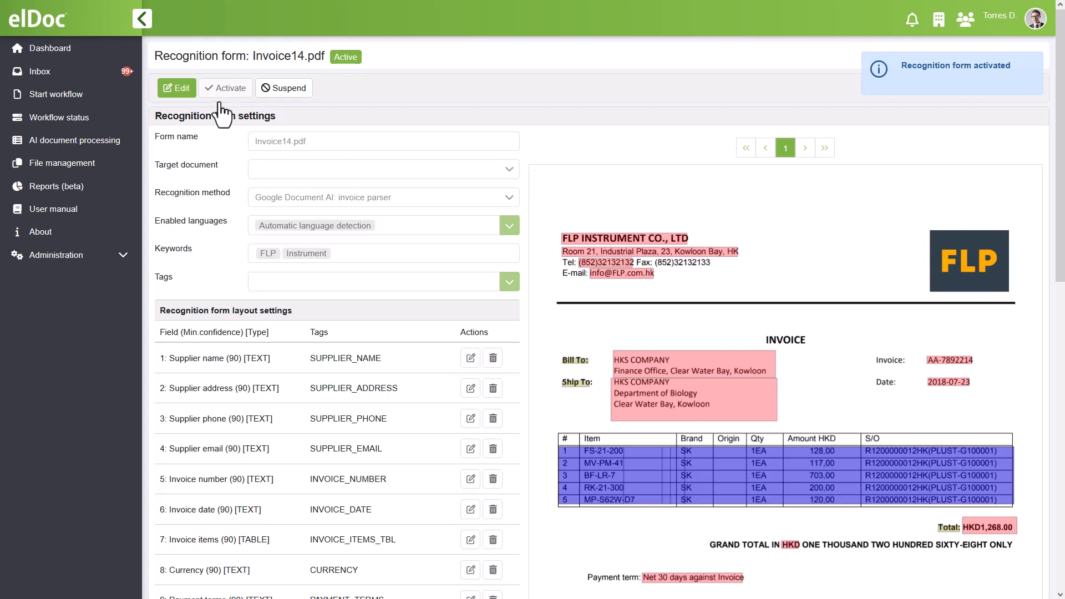
# Upload Invoice14.pdf from the Invoices folder for AI document processing with automatic language detection
pyautogui.click(115, 144)
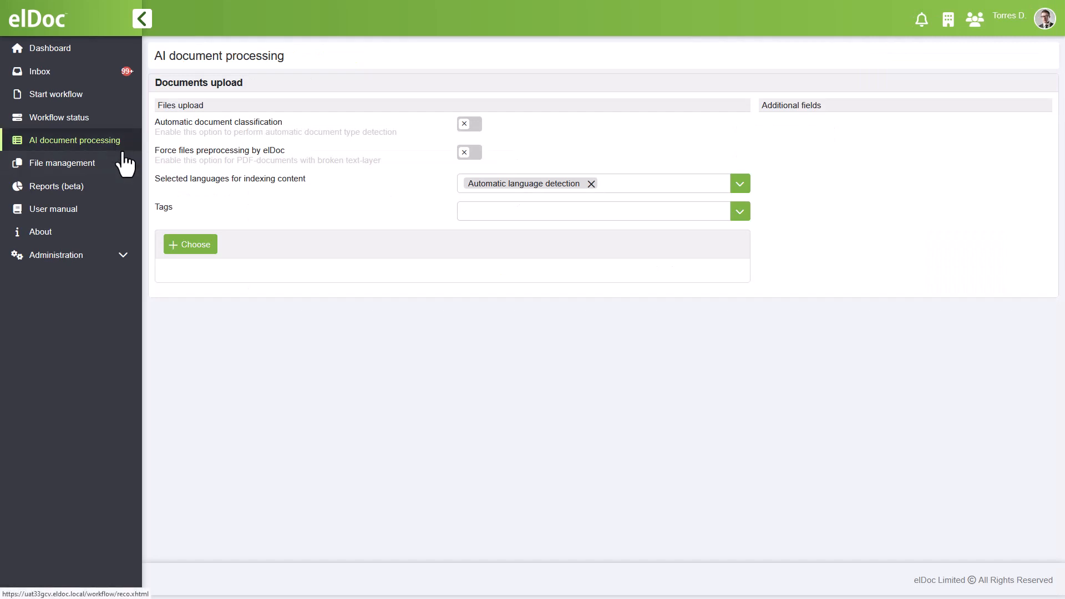
pyautogui.click(189, 246)
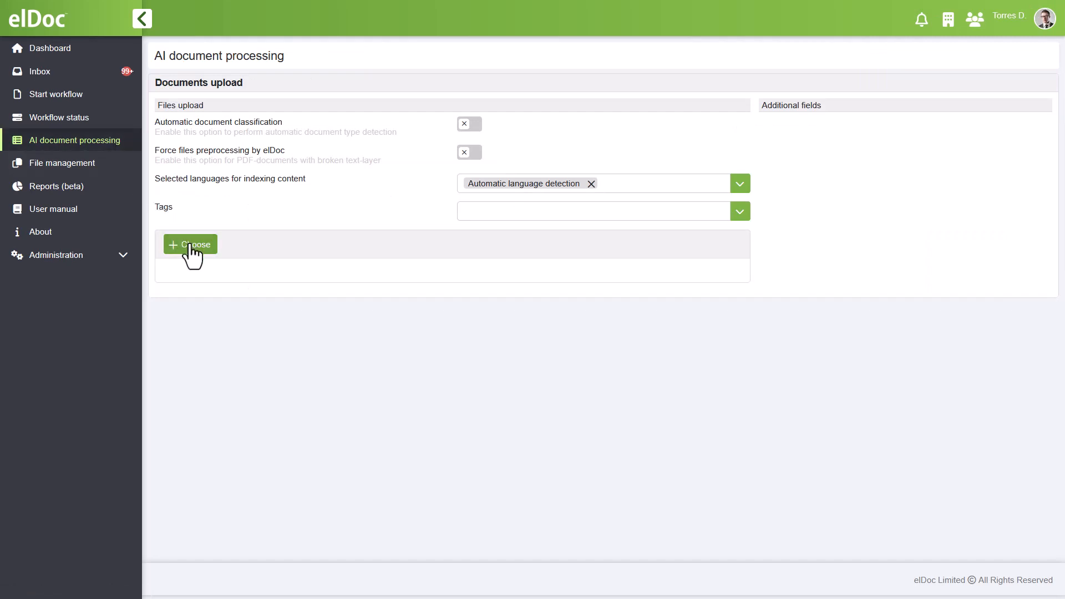
pyautogui.click(186, 82)
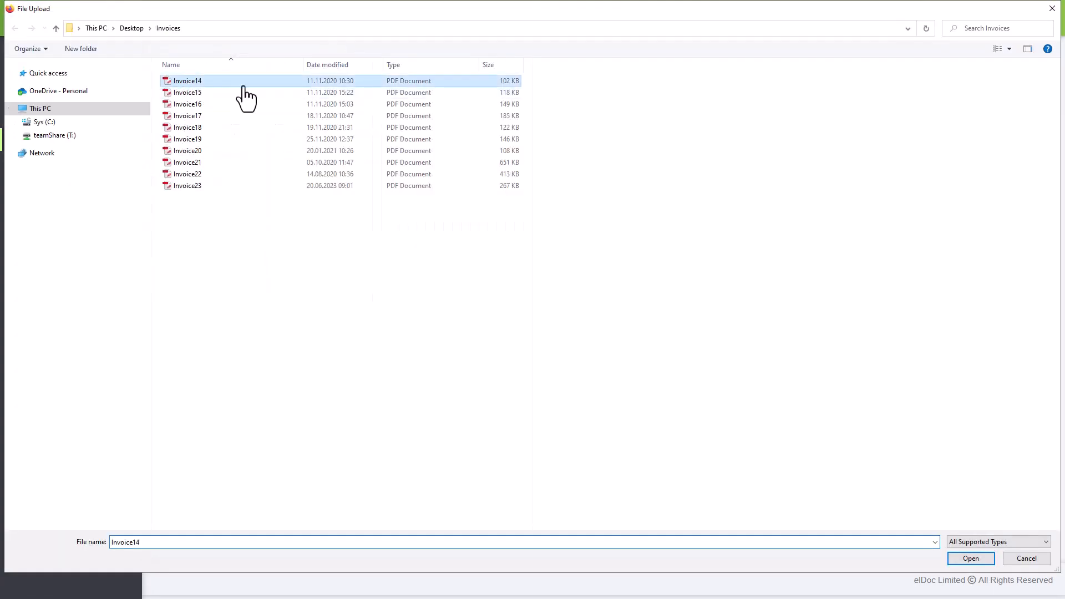
pyautogui.scroll(-3, 629, 105)
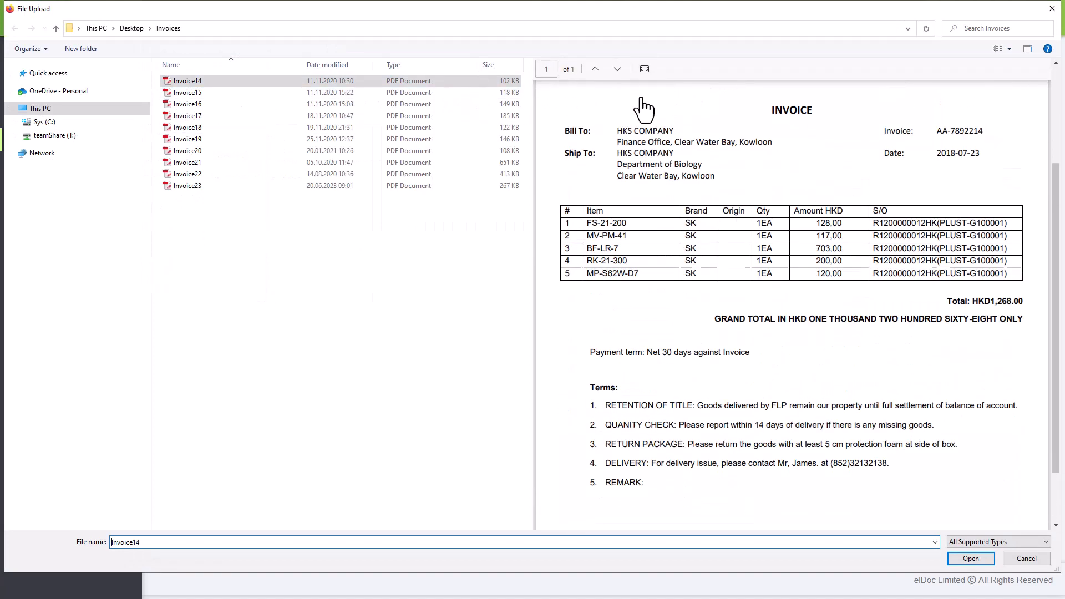
pyautogui.scroll(3, 628, 105)
pyautogui.click(968, 558)
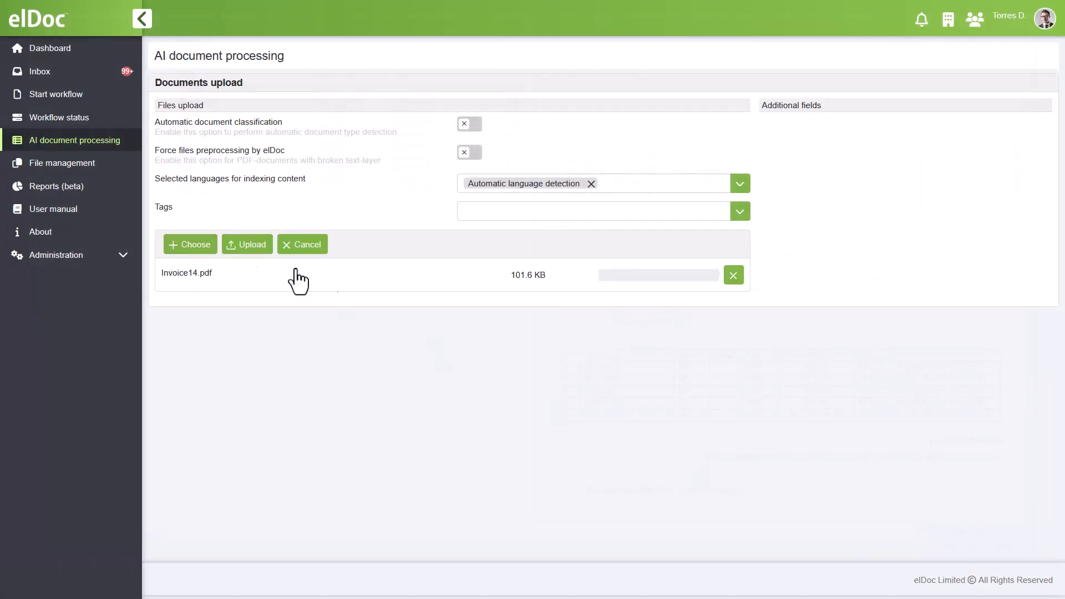
pyautogui.click(256, 245)
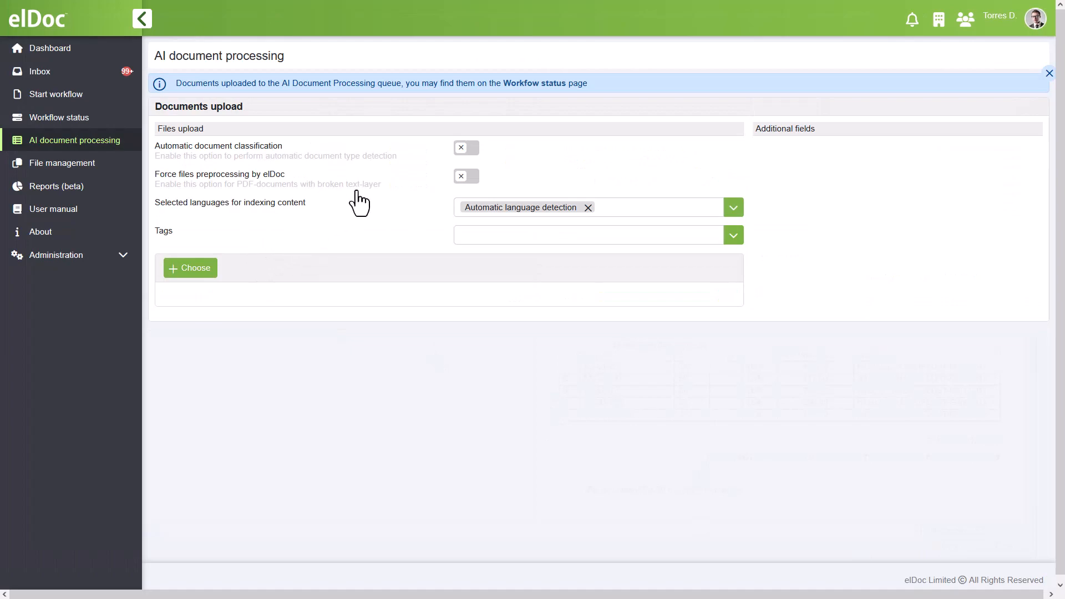
# Open the processed Invoice14.pdf recognition document, compare its extracted fields and line items with the source invoice, and return to the dashboard
pyautogui.click(531, 86)
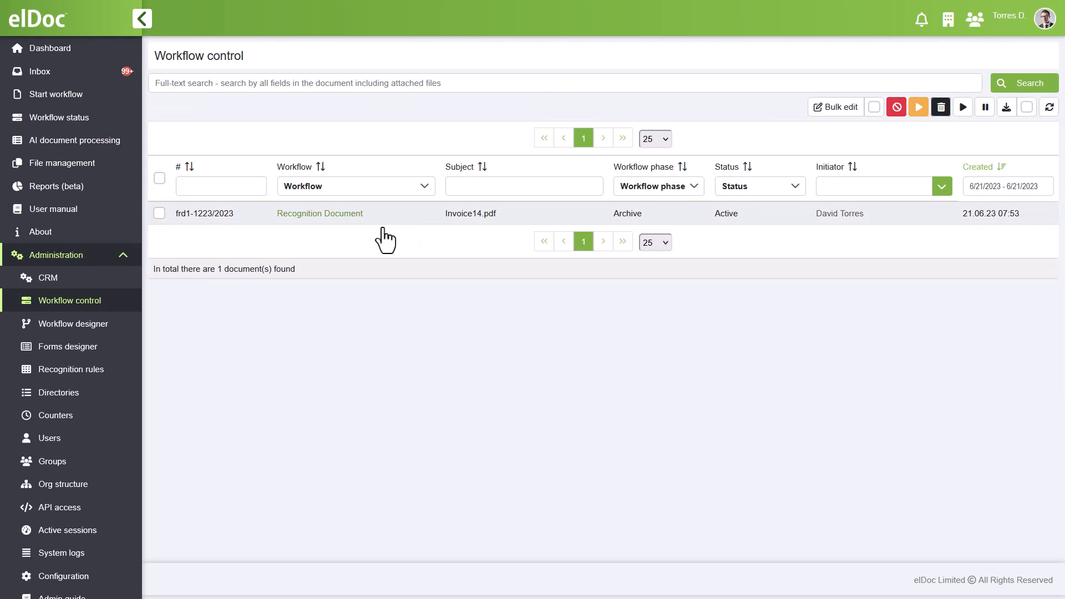
pyautogui.click(338, 221)
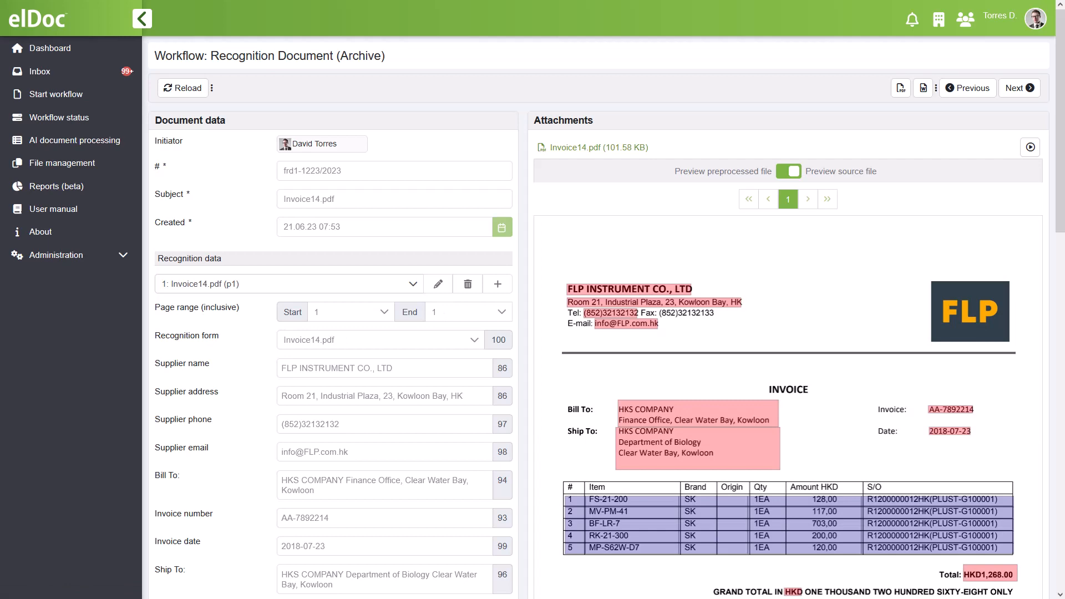
pyautogui.scroll(-3, 604, 333)
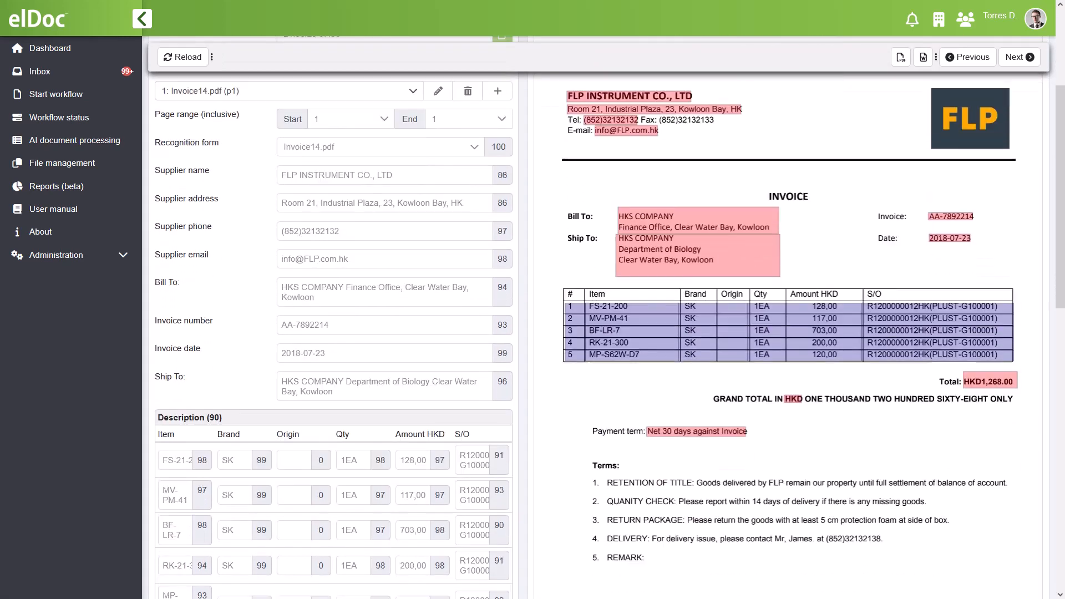
pyautogui.scroll(-4, 605, 333)
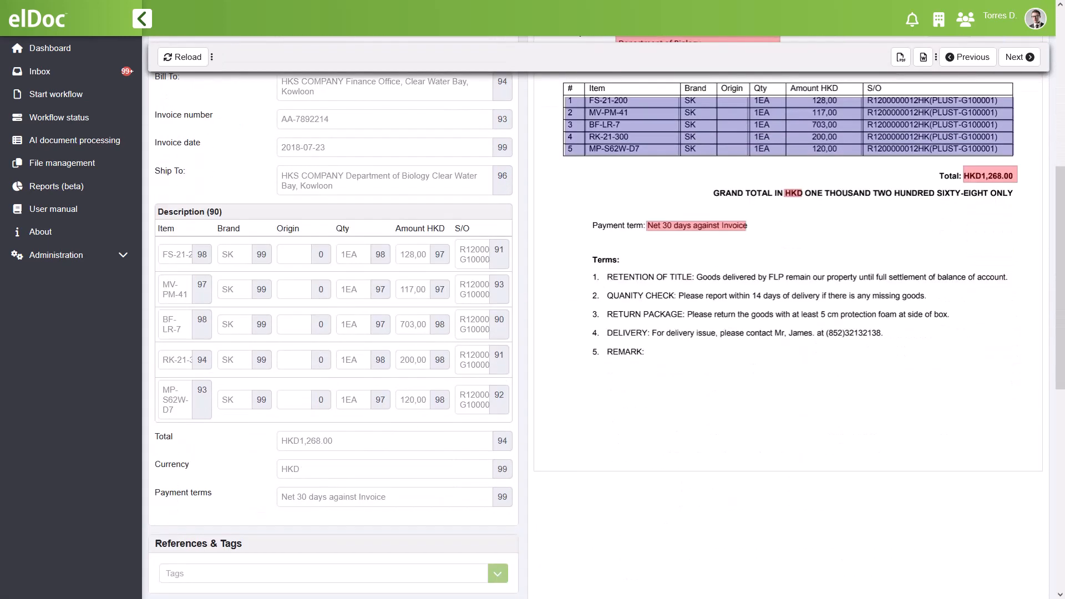
pyautogui.scroll(2, 604, 333)
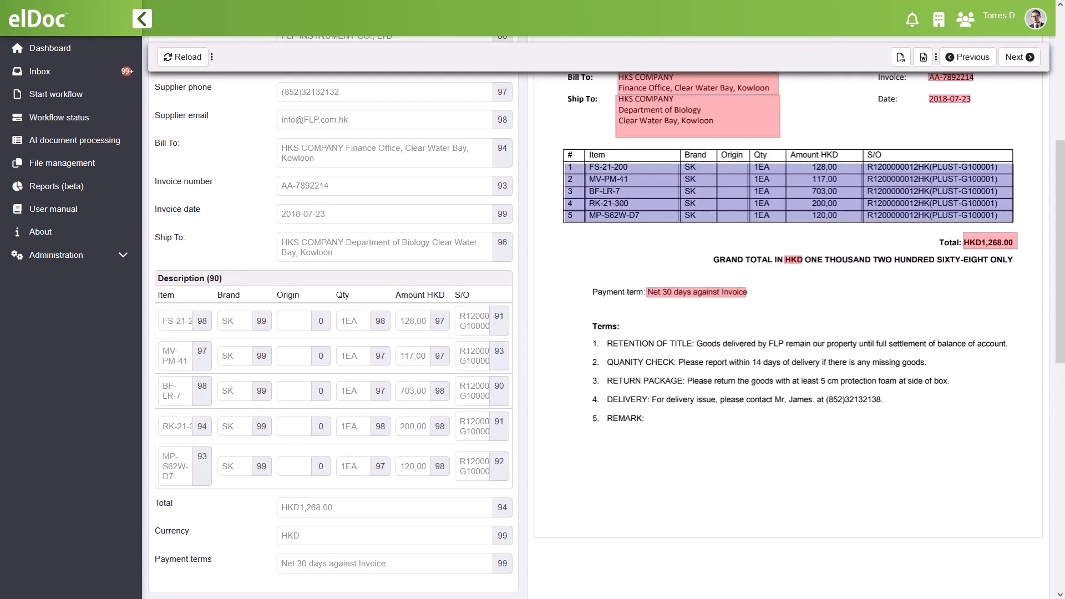
pyautogui.scroll(4, 604, 333)
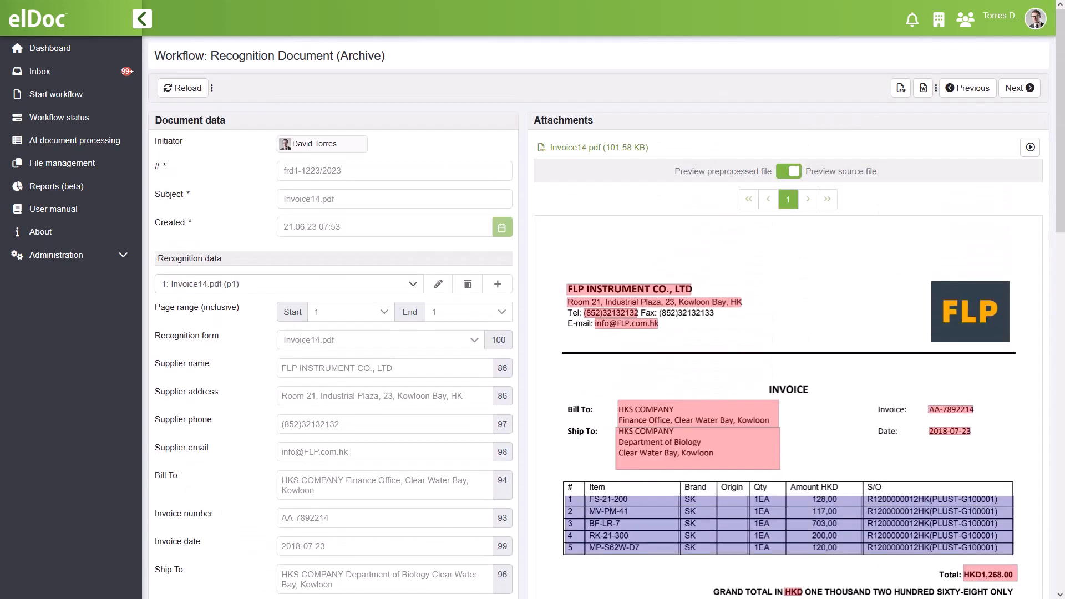
pyautogui.click(50, 48)
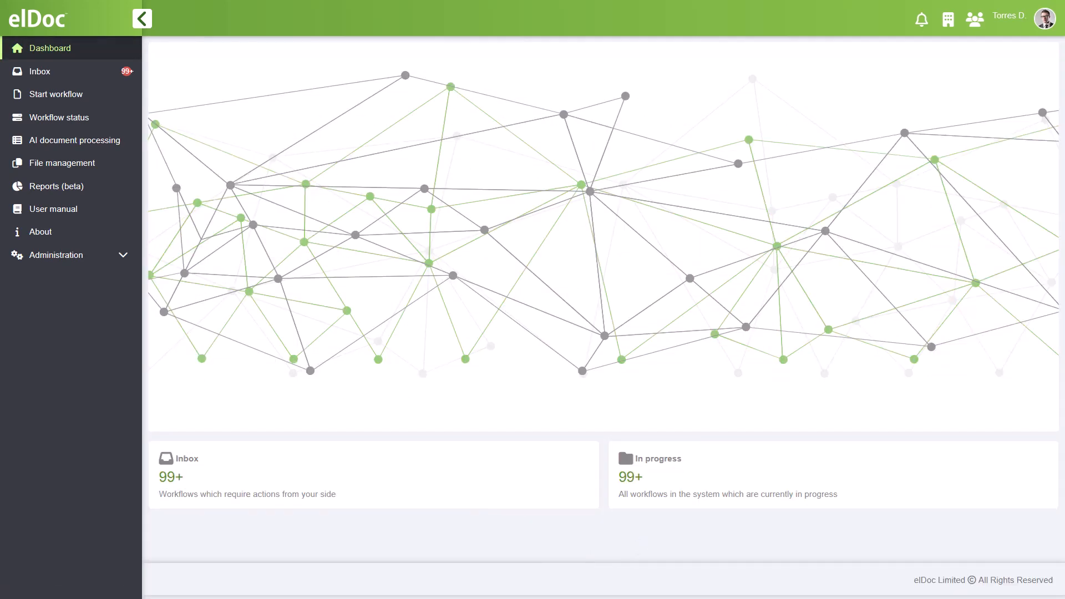